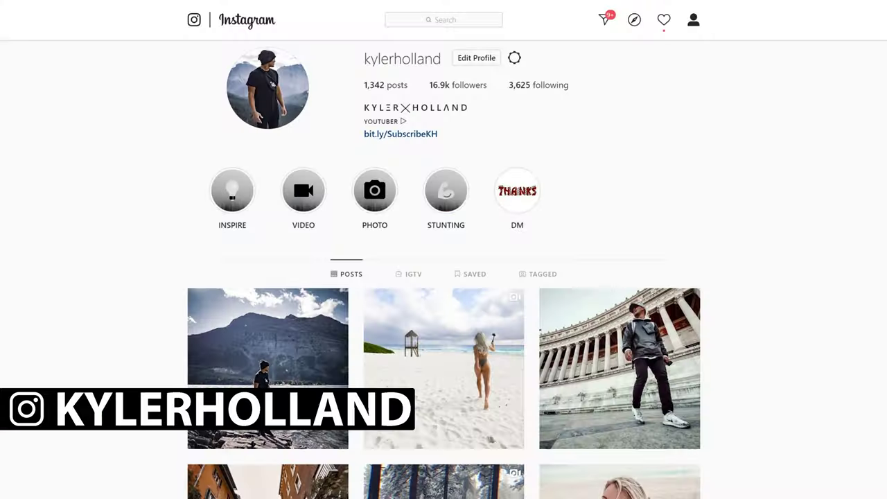
Browse the photo and video posts on the open Instagram profile
scroll(443, 312, "down", 3)
scroll(444, 277, "down", 3)
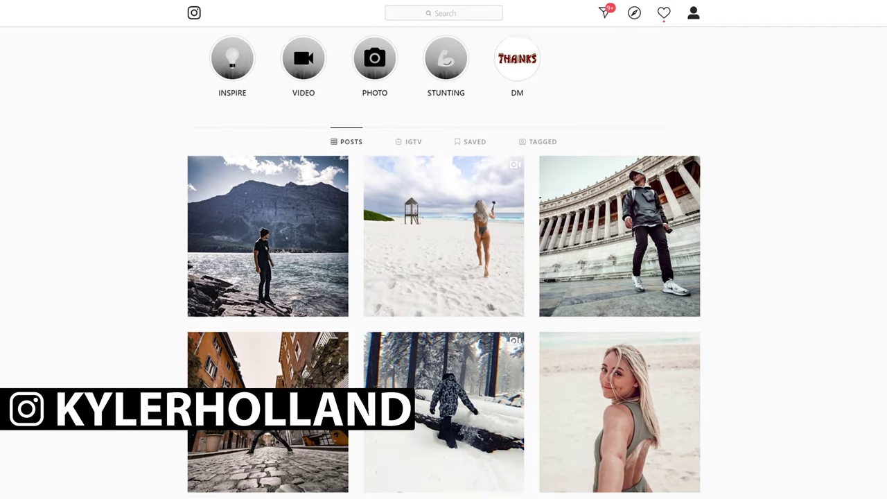
scroll(444, 278, "down", 3)
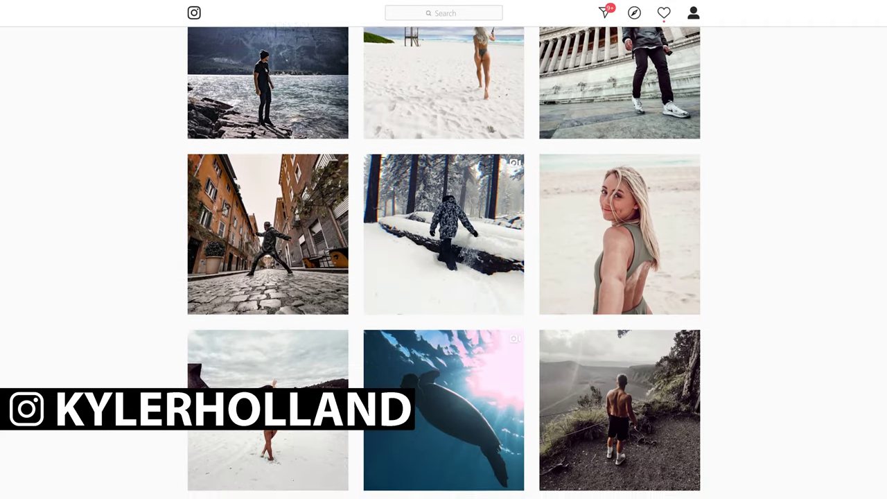
scroll(444, 277, "down", 3)
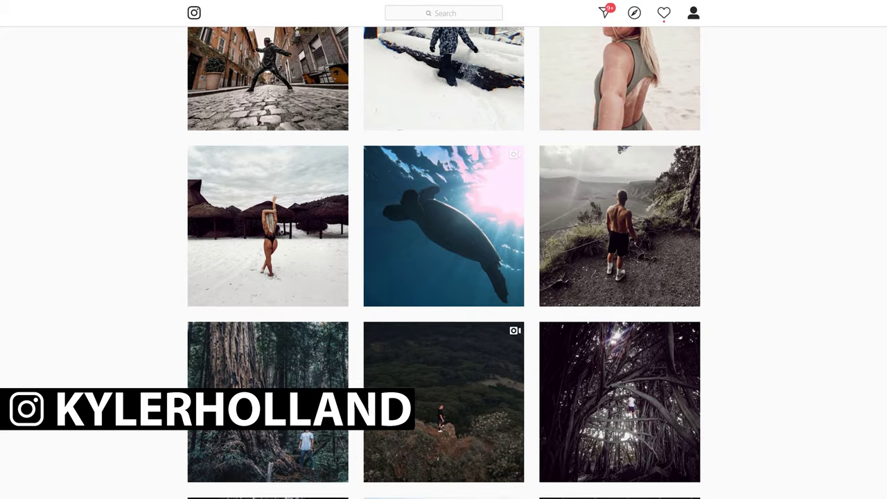
scroll(443, 278, "down", 1)
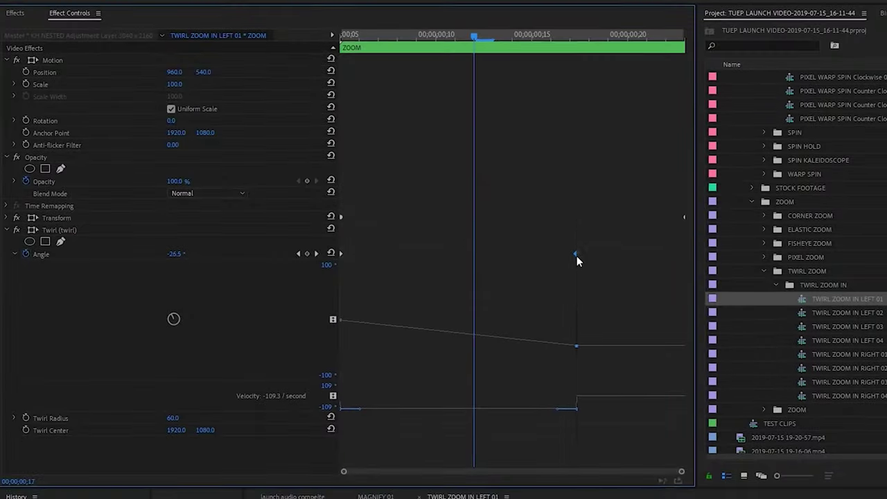
Apply Ease In interpolation to the ending Twirl Angle keyframe
right_click(576, 249)
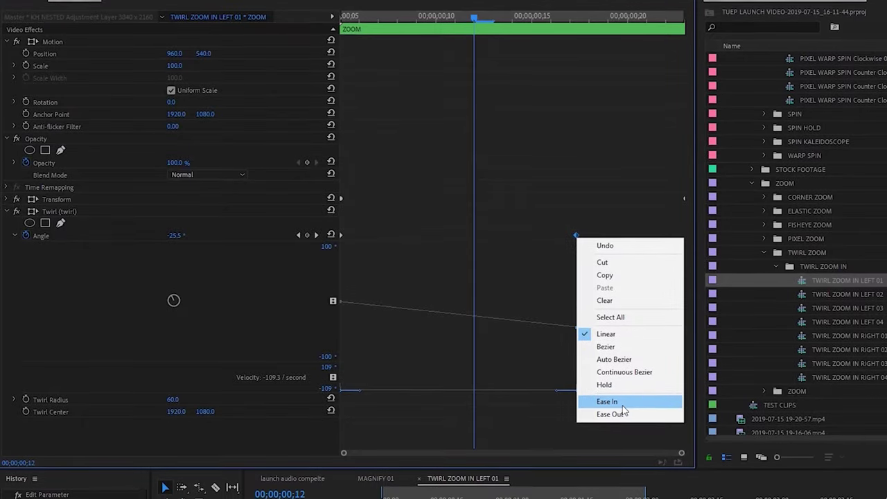
left_click(607, 411)
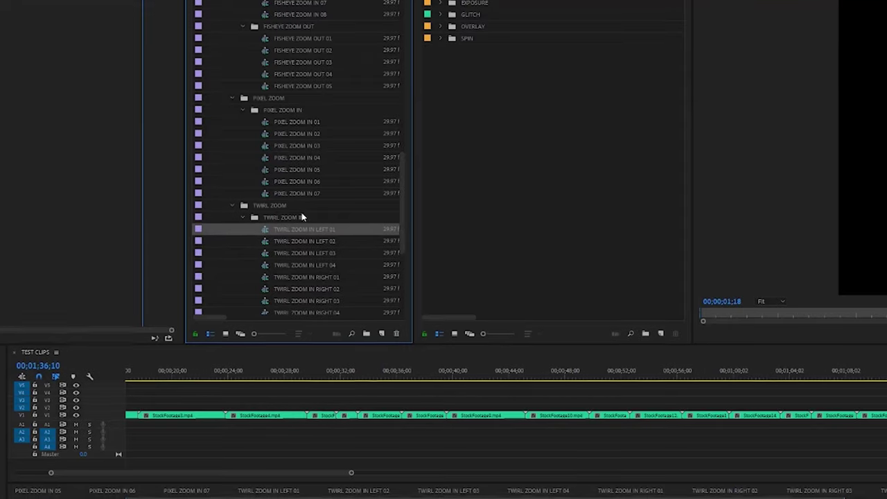
Select the Twirl Zoom In sequences in the project from Left 01 through Right 04
scroll(312, 229, "down", 2)
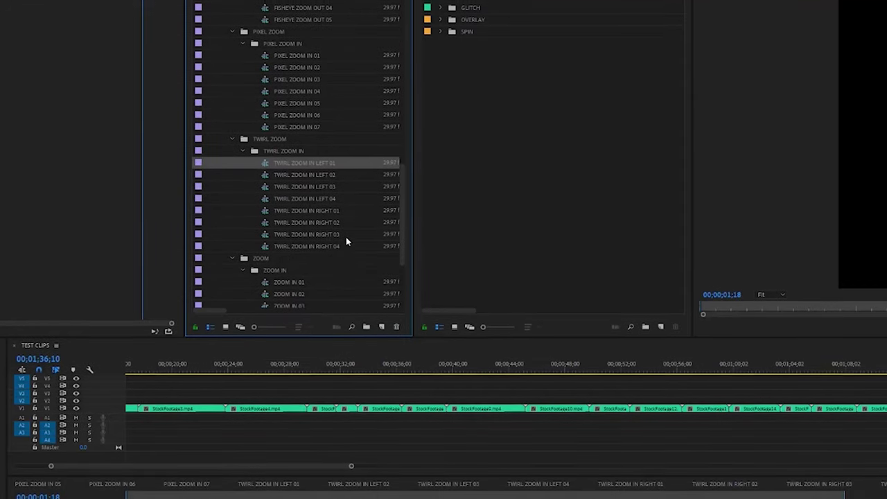
left_click(327, 238, "shift")
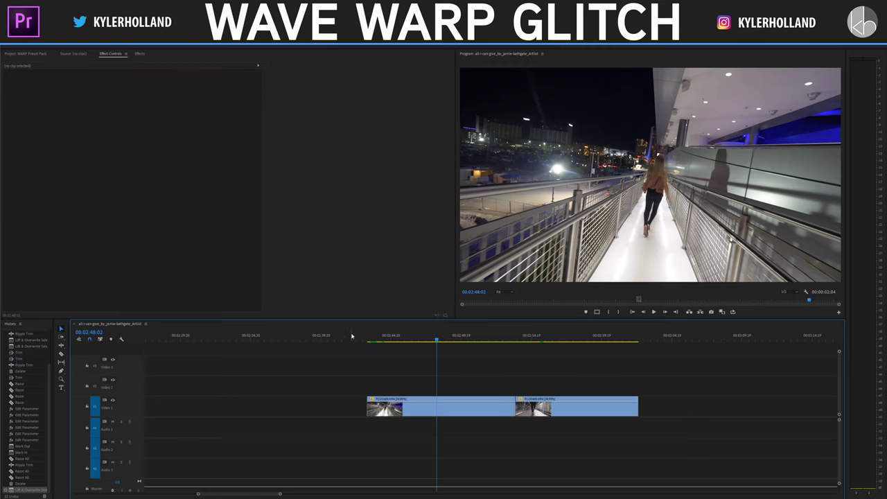
Bring up the effects library with its search cleared, and play back both video clips
left_click(138, 54)
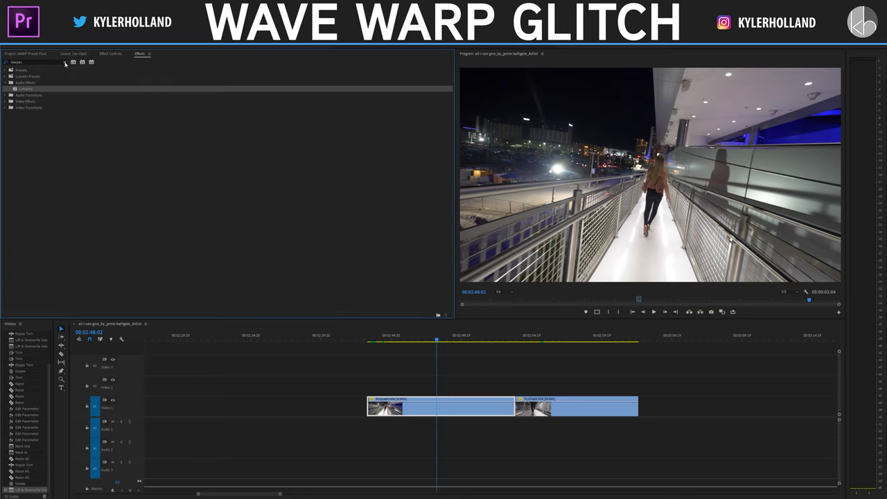
key("space")
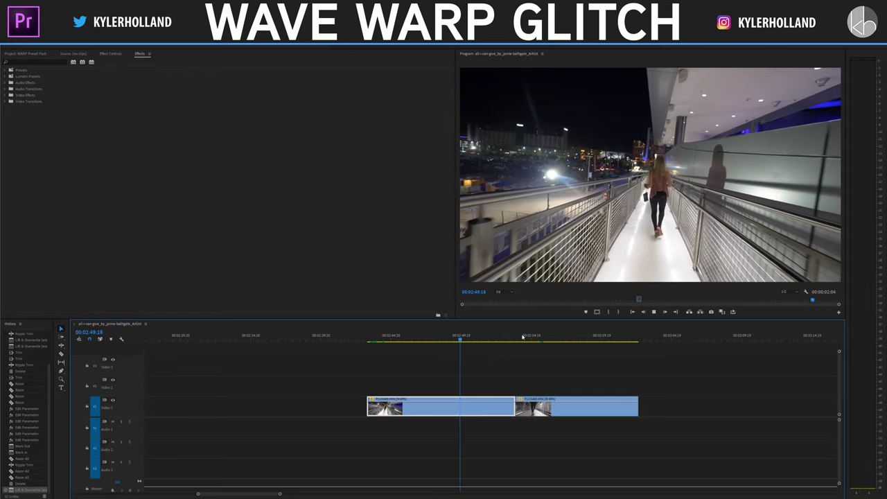
left_click(546, 337)
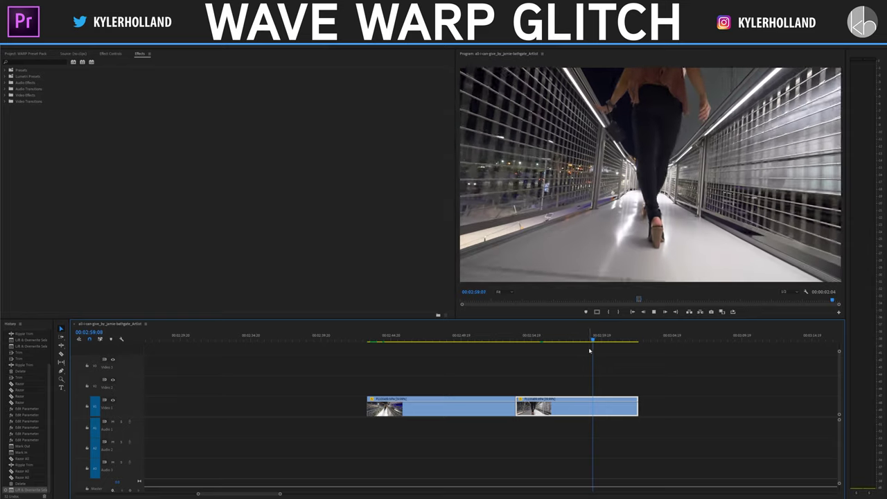
Find the Wave Warp effect by searching for "warp", apply it to the first clip, and preview it
left_click(439, 338)
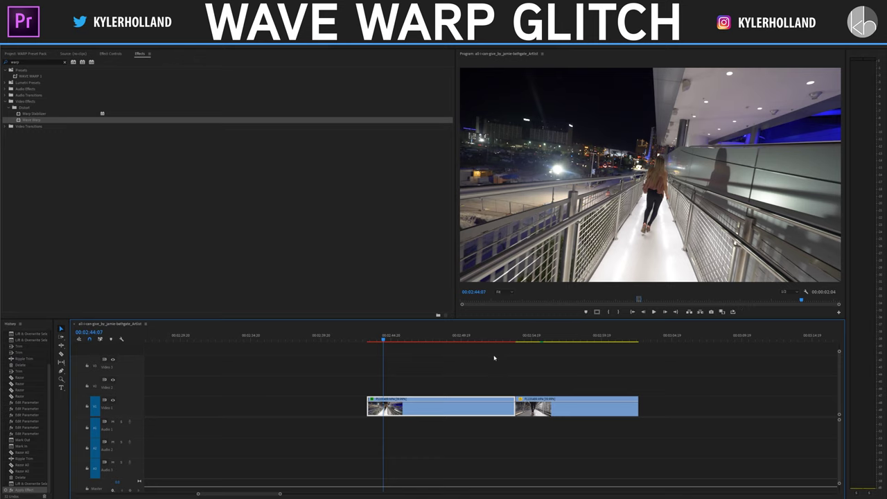
key("space")
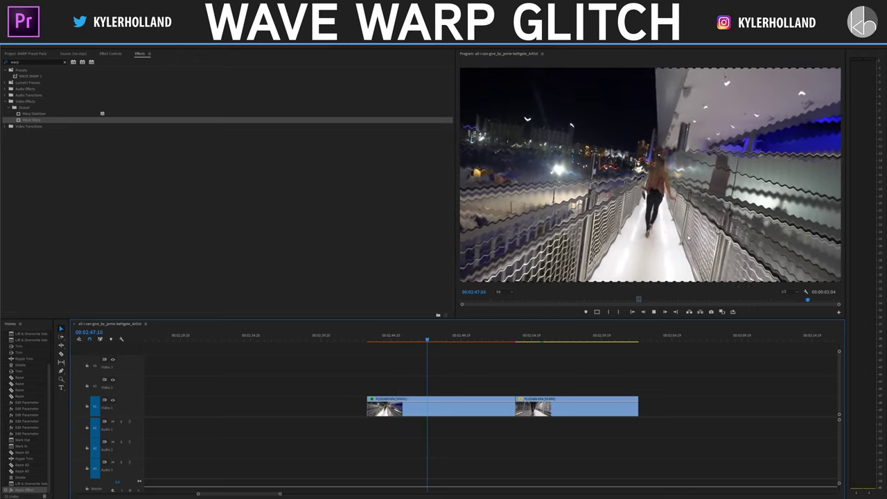
key("space")
Set the first clip's Wave Warp wave type to Square and greatly increase its wave height and wave width
left_click(110, 54)
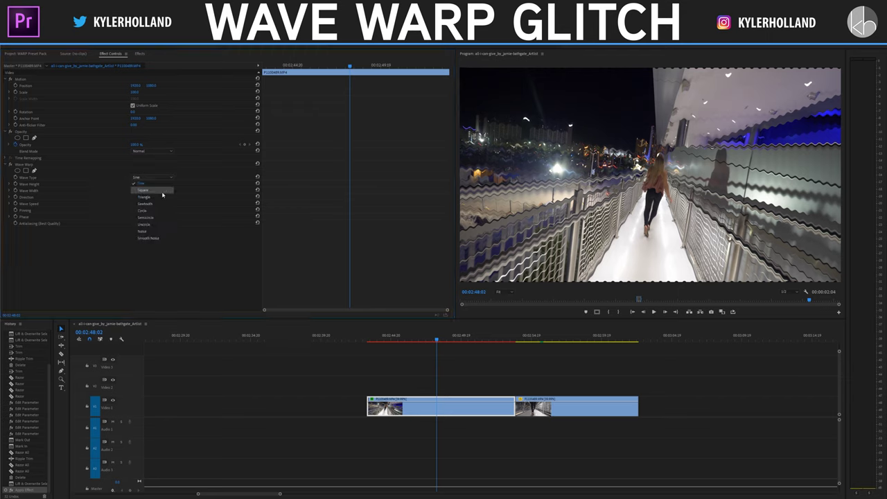
key("space")
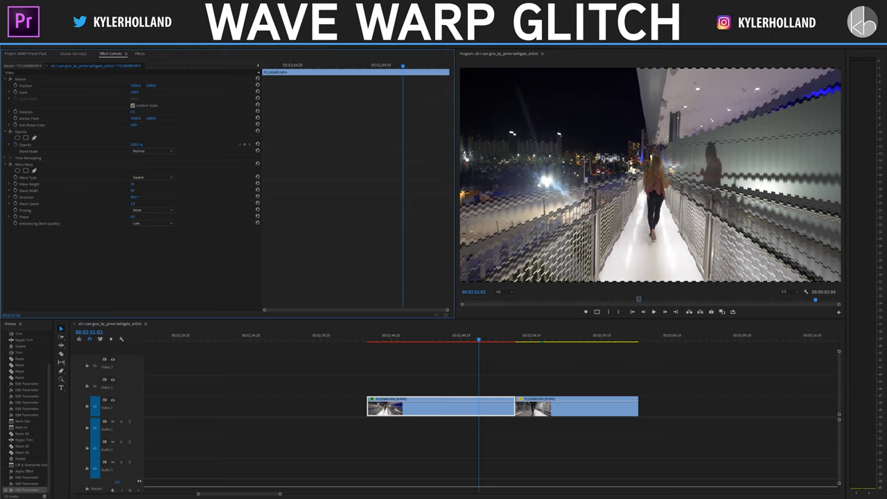
left_click_drag(133, 184, 402, 184)
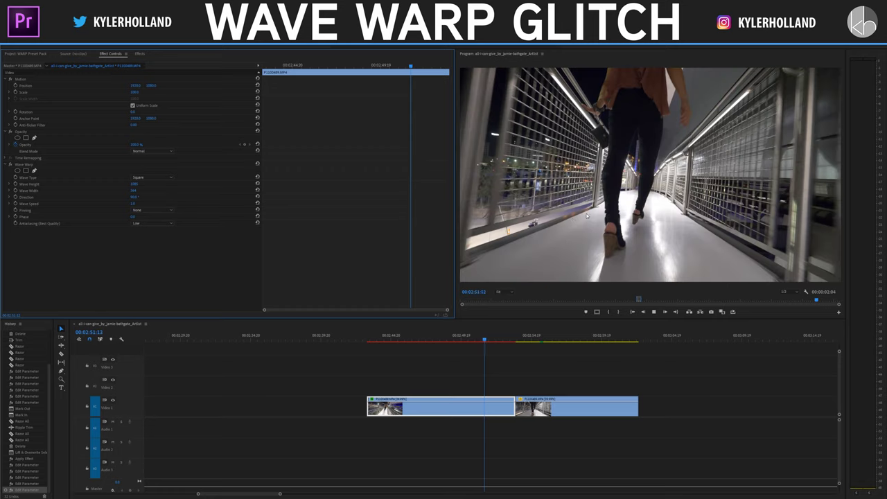
Lower the program playback resolution to 1/4 and preview the warped first clip
left_click(786, 292)
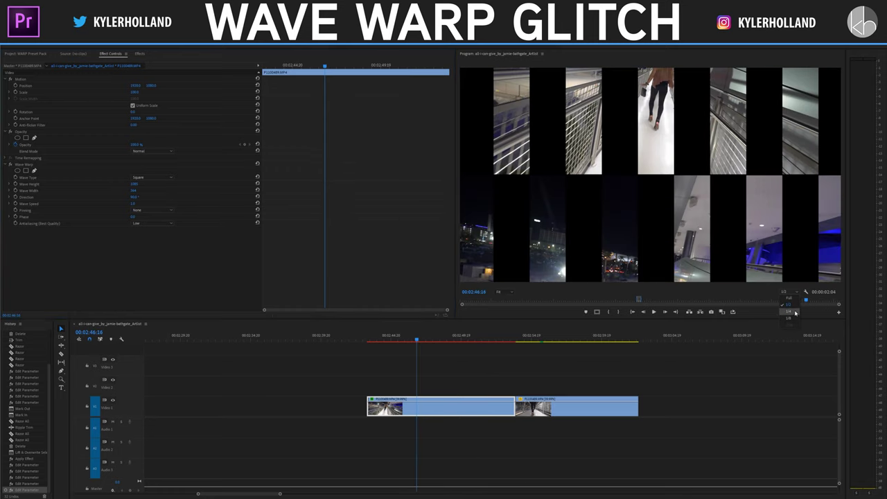
left_click(796, 312)
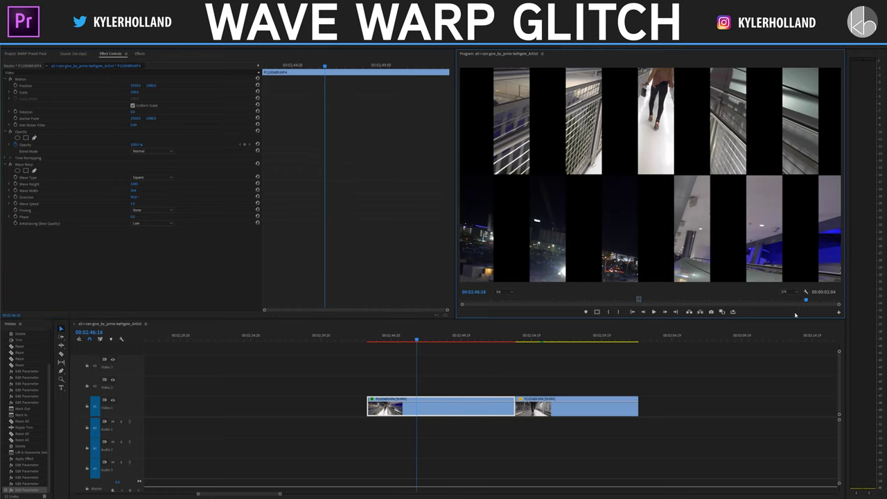
mouse_move(410, 339)
left_mouse_down()
mouse_move(446, 341)
mouse_move(418, 341)
left_mouse_up()
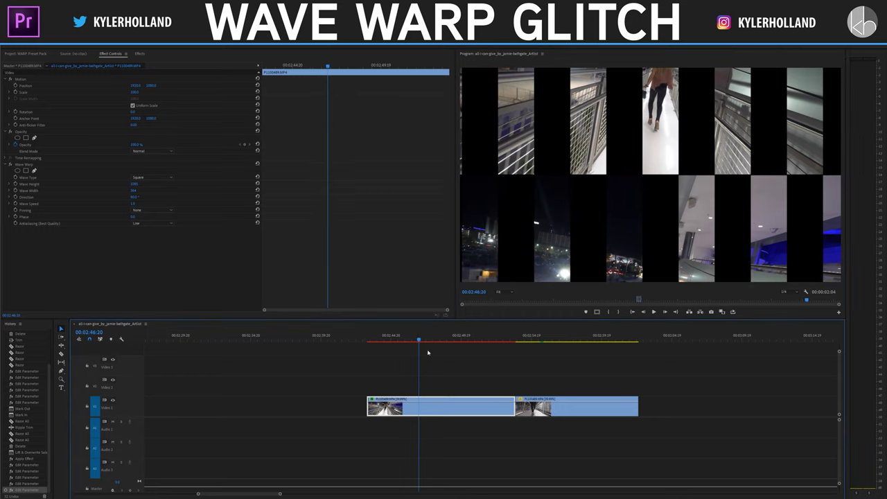
key("space")
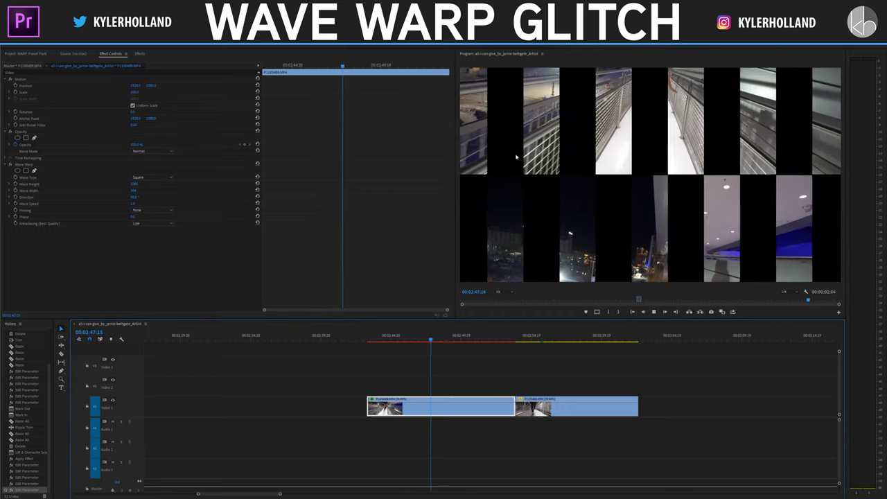
key("space")
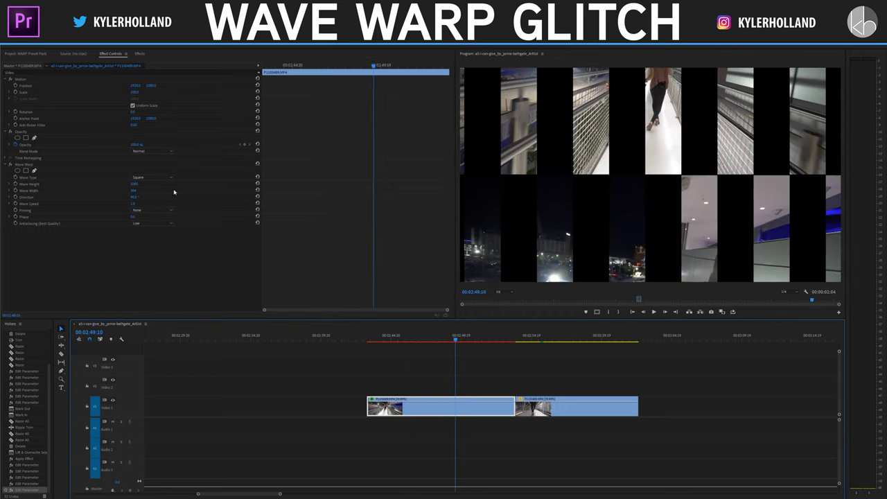
Try different wave directions, set the first clip's wave speed to 100, and preview the faster glitch
left_click(143, 190)
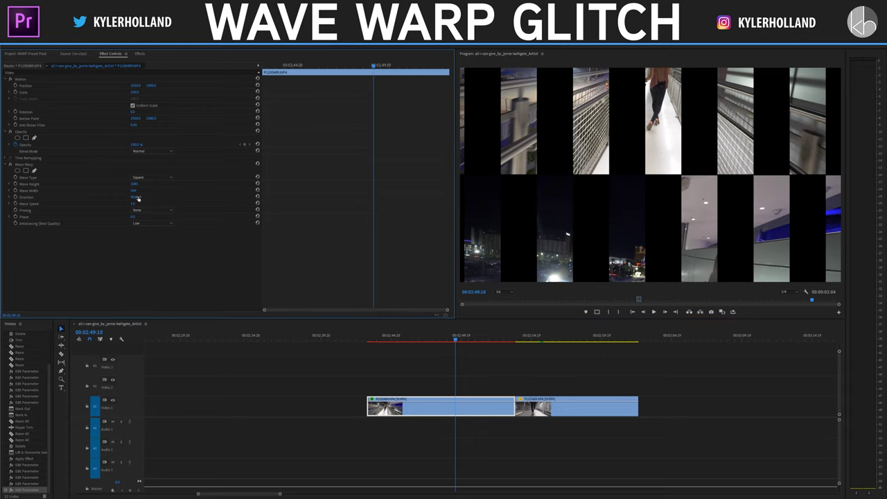
left_click_drag(134, 197, 3, 197)
left_click_drag(96, 197, 226, 205)
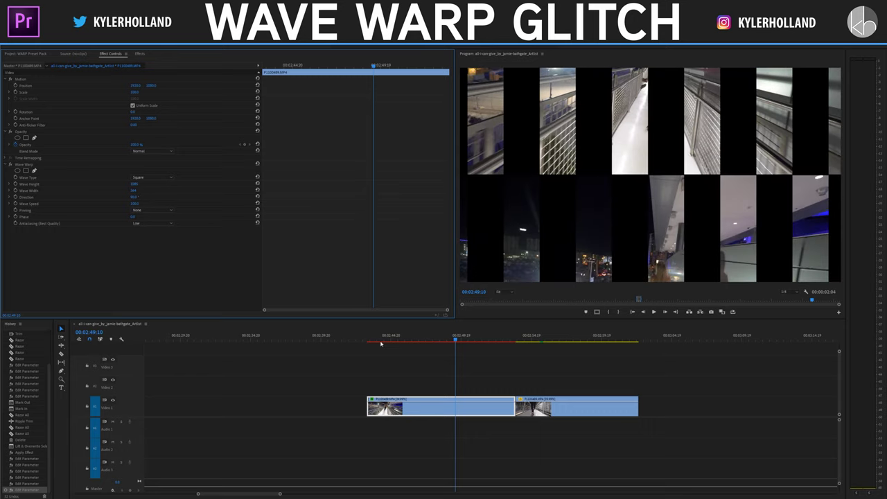
left_click_drag(380, 343, 460, 338)
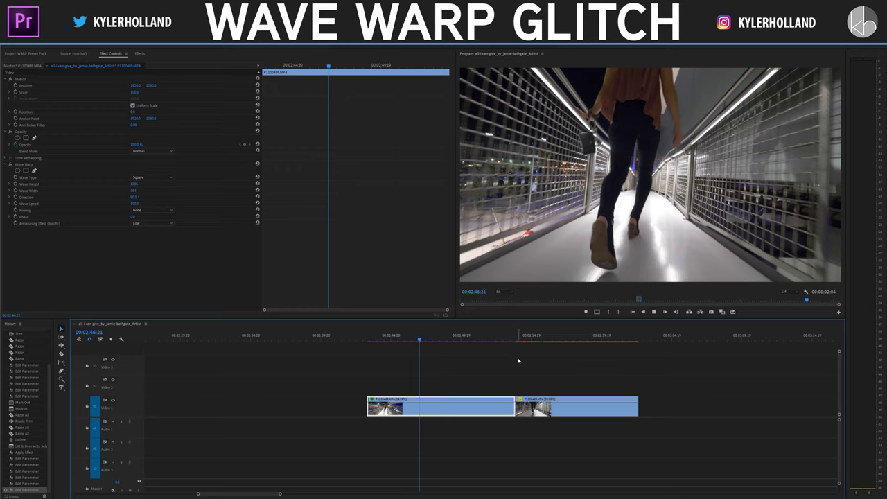
key("space")
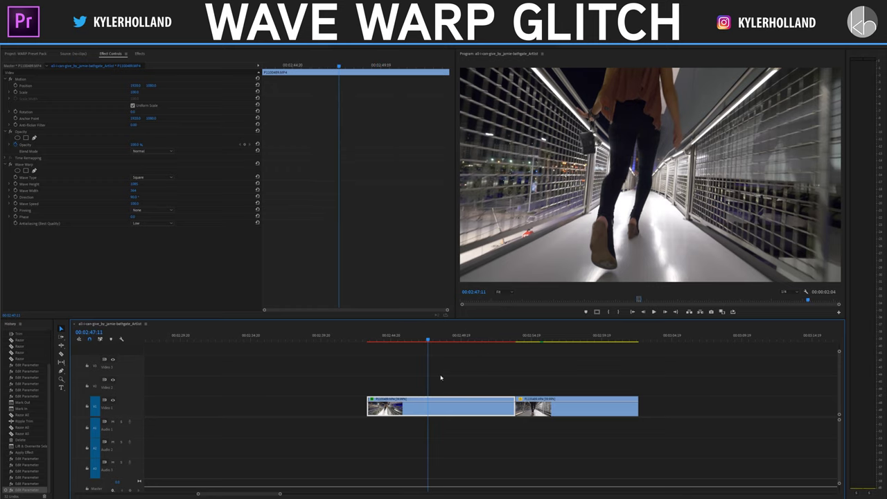
Mark the first clip's range with in and out points, render it, and play it back
left_click(447, 414)
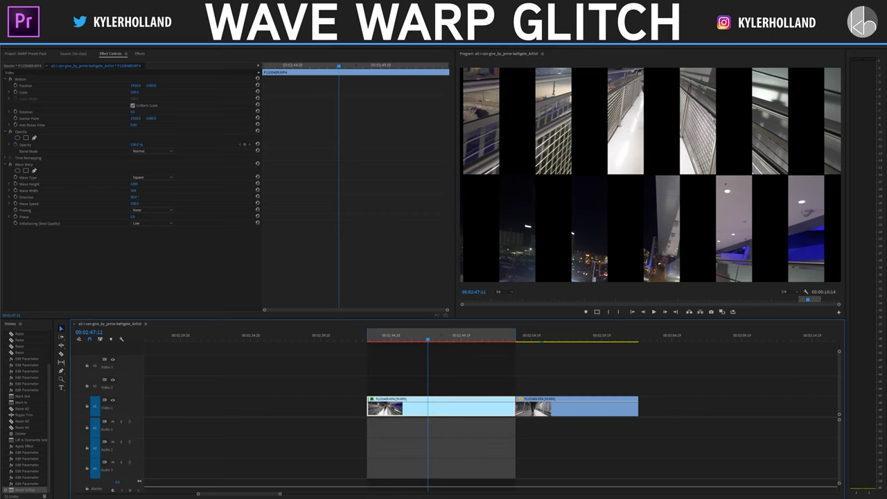
left_click(43, 41)
left_click(59, 58)
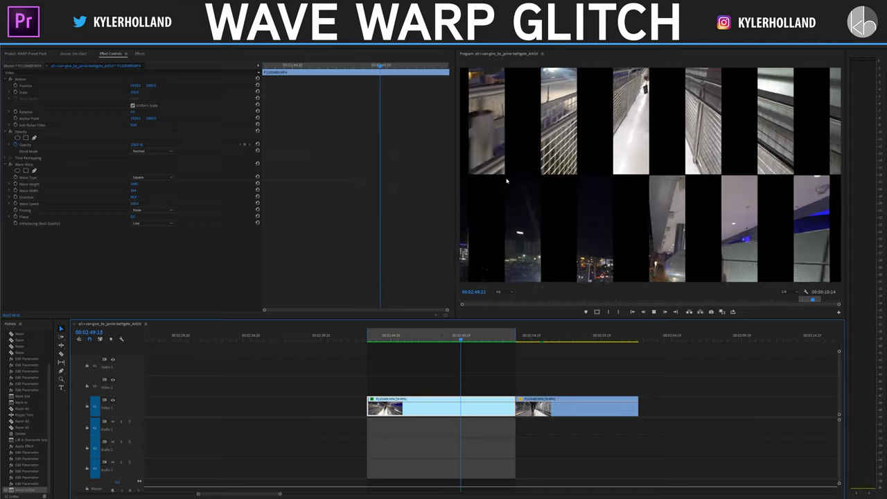
key("space")
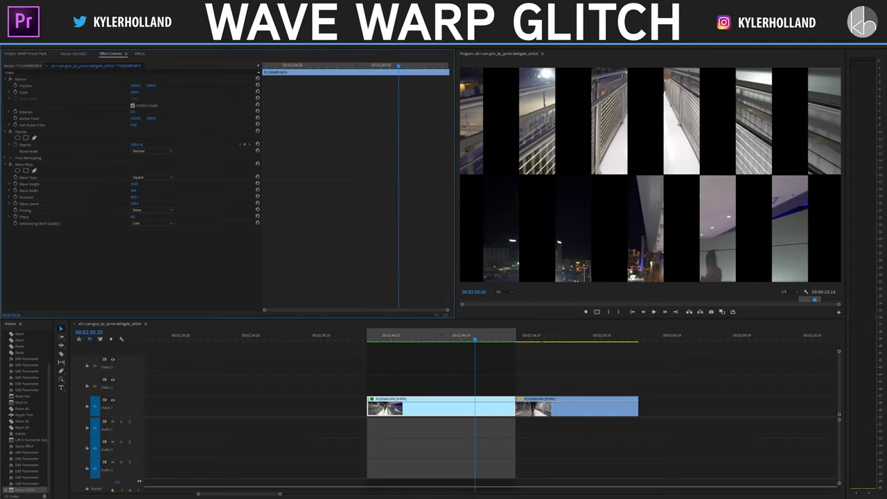
Reduce the first clip's Wave Warp wave height to about -74 and narrow its wave width
left_click_drag(135, 184, 55, 184)
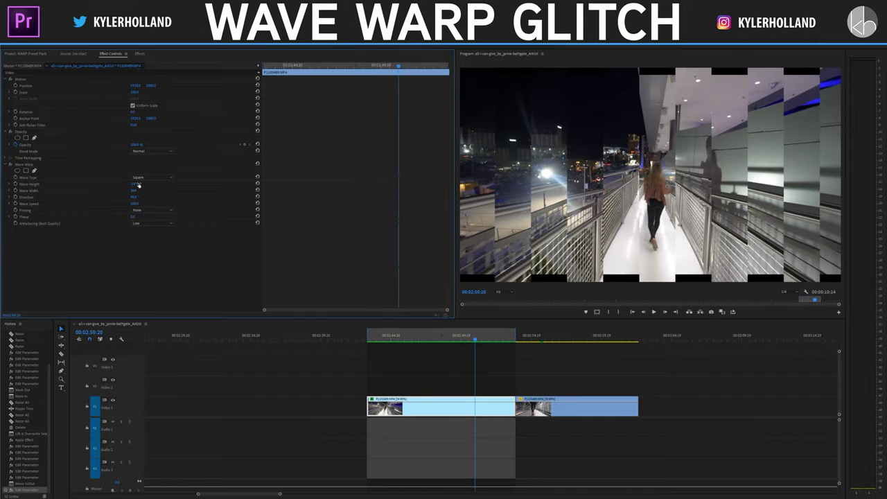
left_click_drag(134, 190, 49, 191)
Cut the first clip at the playhead and twice more shortly after it to make two short consecutive pieces
left_click(476, 413)
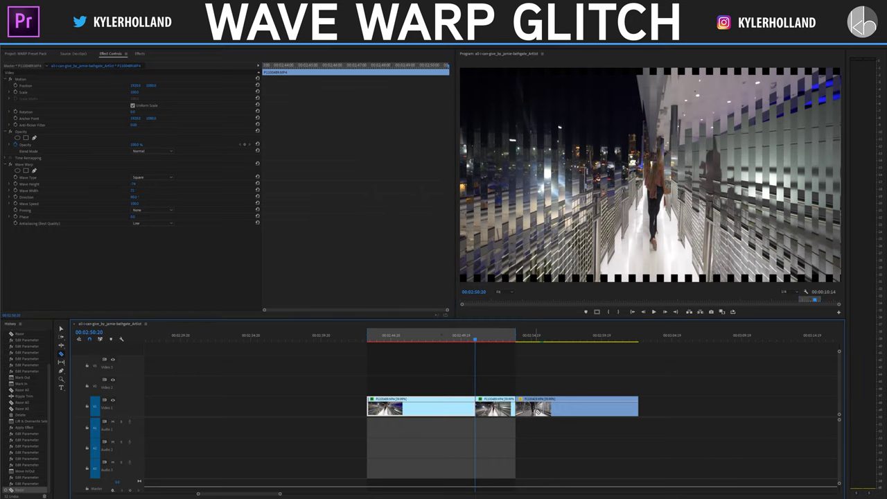
key("=")
key("=")
left_click(502, 410)
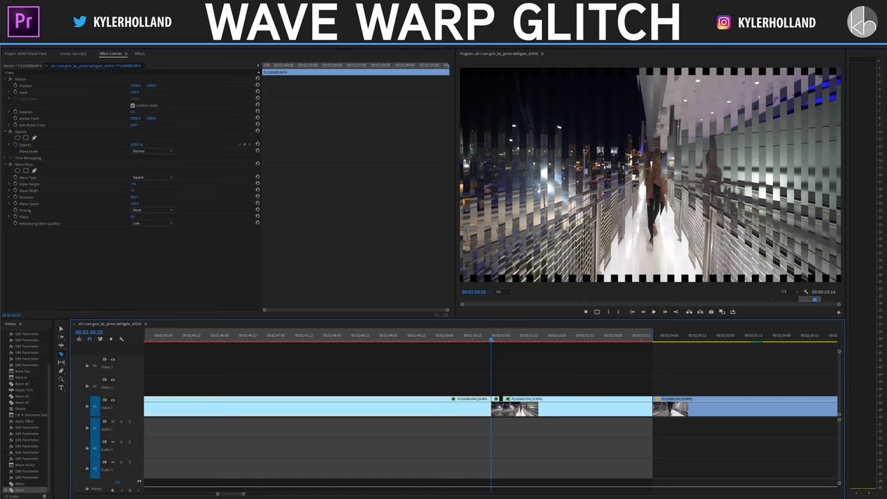
left_click(521, 403)
Change the Wave Warp wave width, direction and wave speed on the second short piece
key("v")
left_click(513, 338)
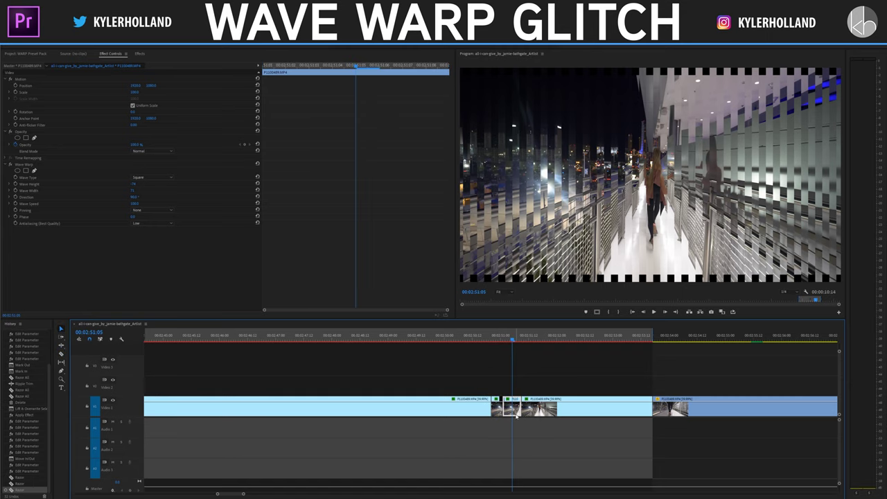
left_click_drag(136, 191, 112, 203)
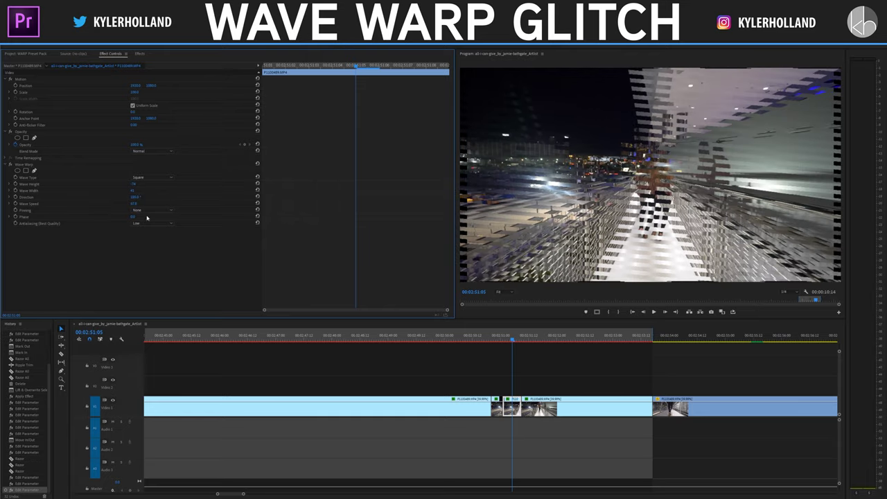
Preview the short glitch pieces and cut another short piece right after the second one
left_click_drag(488, 339, 483, 339)
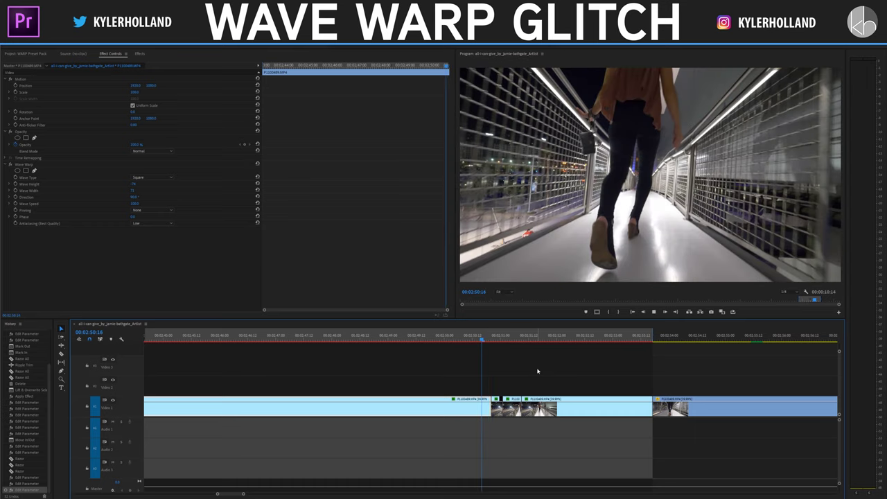
left_click_drag(525, 340, 538, 341)
key("c")
left_click(539, 407)
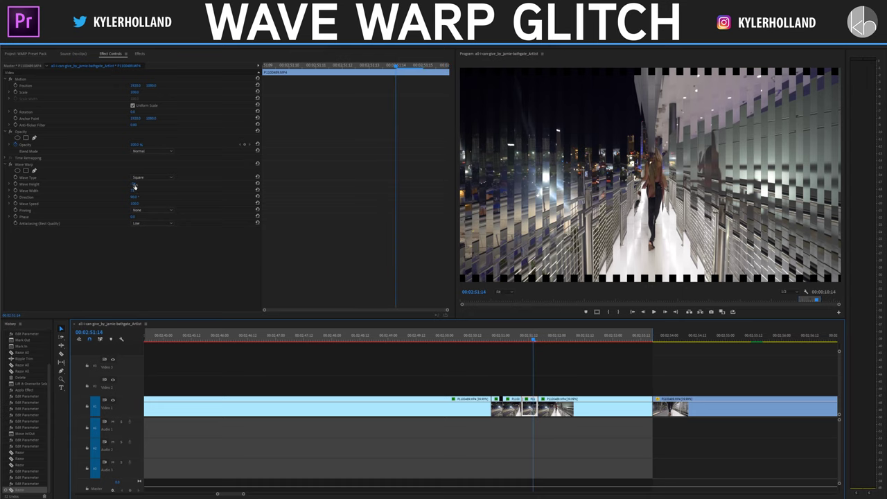
Split the third short glitch piece at the playhead and give its two halves different Wave Warp heights, widths and directions
left_click_drag(134, 188, 118, 201)
key("c")
left_click(532, 406)
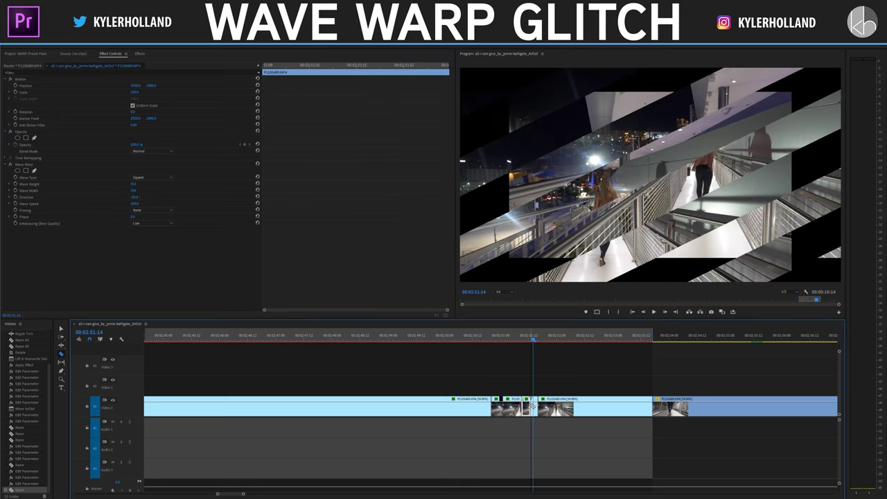
key("v")
mouse_move(135, 191)
left_mouse_down()
mouse_move(243, 191)
mouse_move(142, 193)
left_mouse_up()
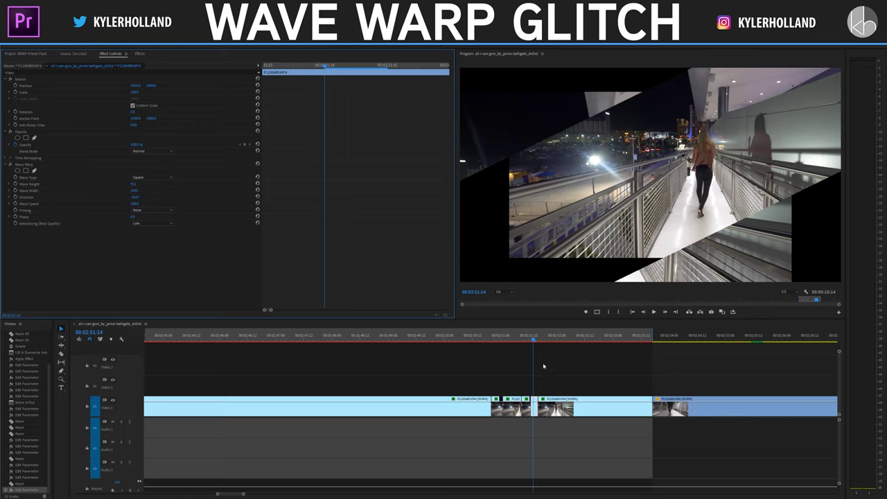
Preview the glitch pieces by scrubbing through them, and look at an earlier part of the sequence
left_click(488, 336)
left_click_drag(489, 336, 524, 336)
key("minus")
key("minus")
key("minus")
key("minus")
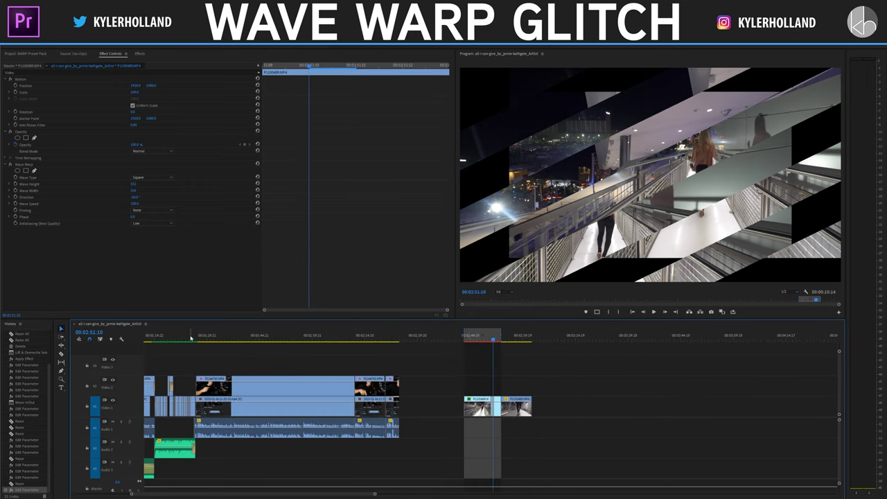
left_click(175, 337)
Cut a short piece starting at 00:02:55:06 out of the second clip on Video 1
key("equal")
key("equal")
key("equal")
mouse_move(480, 337)
left_mouse_down()
mouse_move(455, 337)
mouse_move(535, 337)
mouse_move(481, 338)
left_mouse_up()
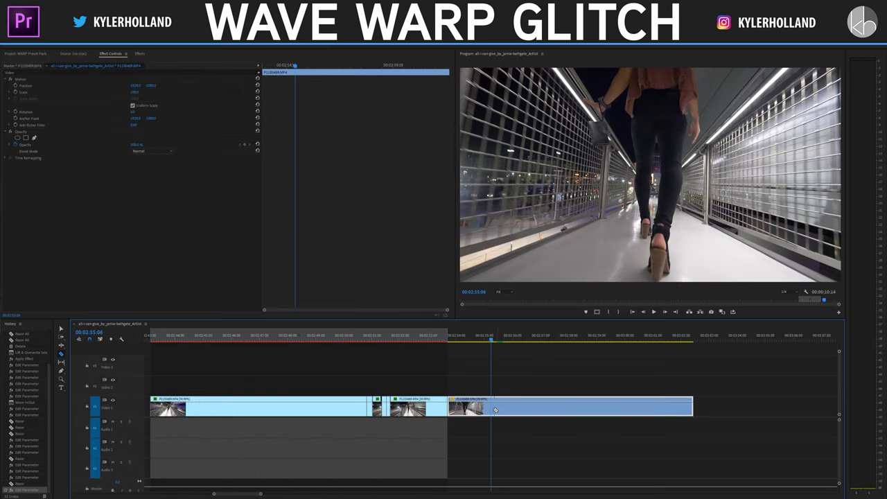
left_click(494, 410)
key("v")
left_click(498, 408)
key("c")
left_click(496, 408)
key("v")
key("=")
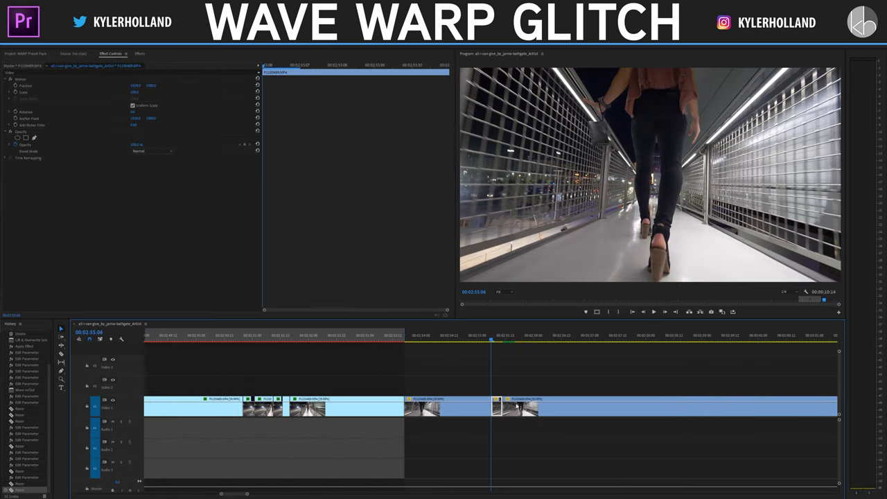
key("=")
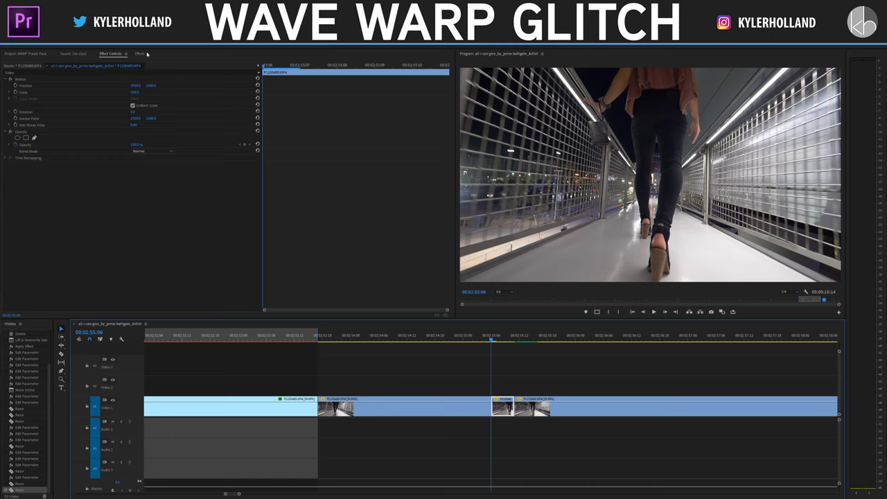
Apply Wave Warp to the new short piece with a Square wave type, a wave height of about -179 and wider waves
left_click(143, 53)
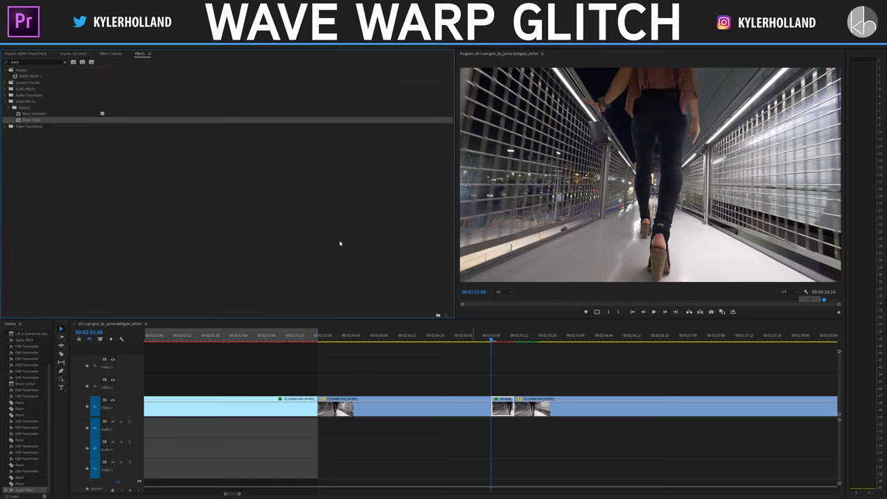
left_click(111, 53)
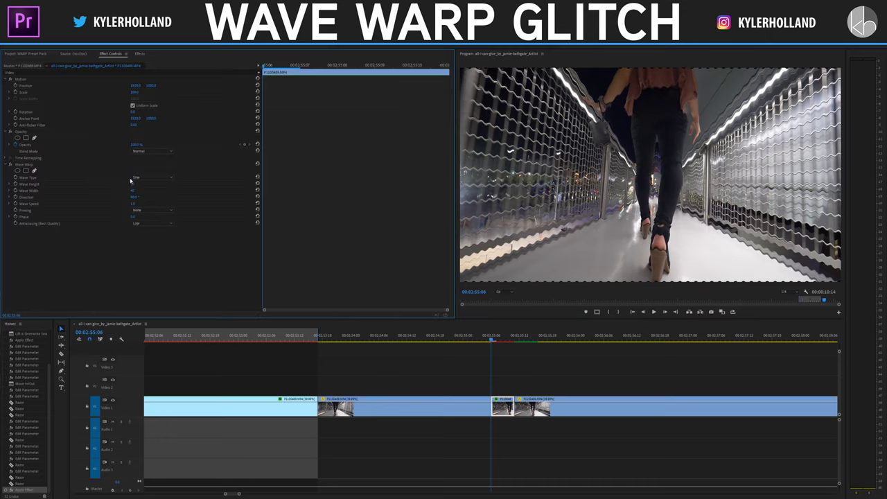
left_click(152, 178)
left_click(153, 191)
left_click_drag(132, 184, 88, 190)
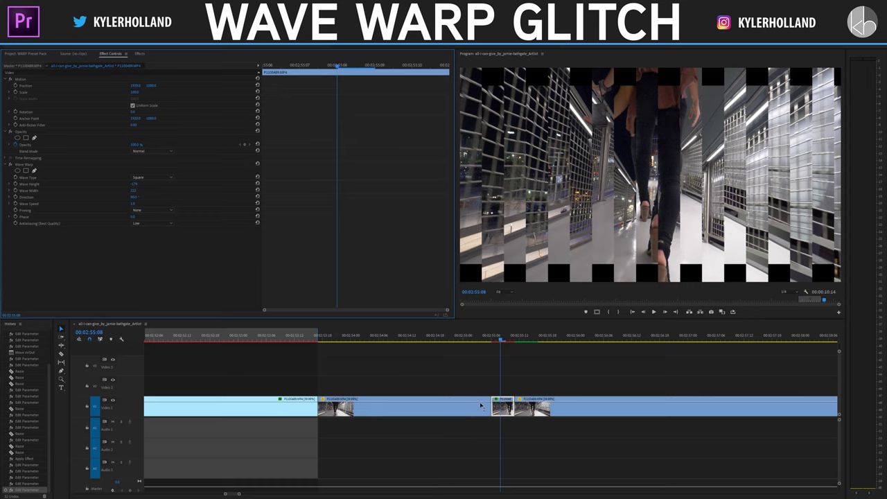
Duplicate the short piece onto Video 2 and change the copy's Wave Warp width, direction and wave speed
left_click_drag(502, 408, 503, 385)
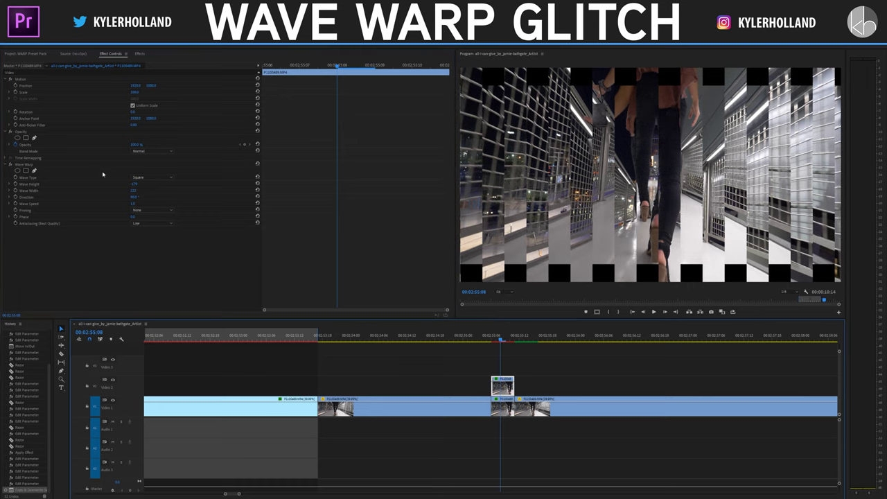
left_click_drag(133, 190, 18, 197)
left_click_drag(137, 205, 180, 192)
Cut another short piece around 00:02:55:12, directly after the stacked pieces, and select it
left_click(495, 337)
left_click_drag(493, 338, 521, 337)
left_click(519, 405)
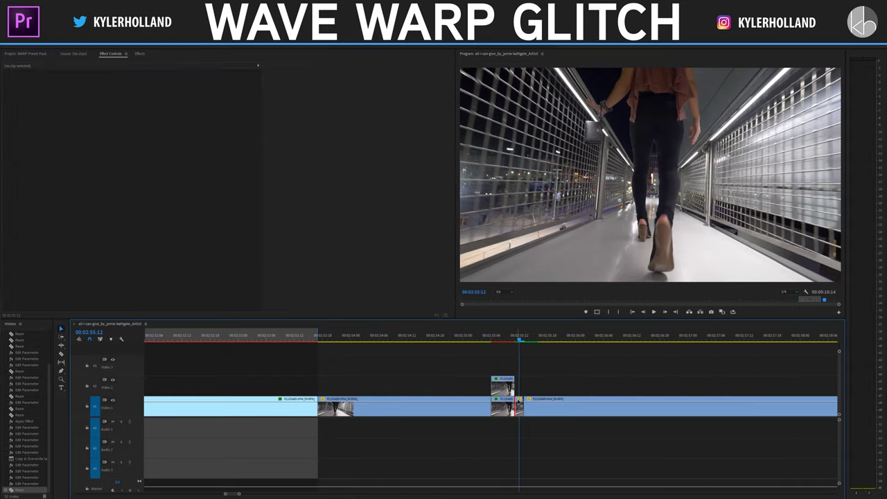
left_click(520, 410)
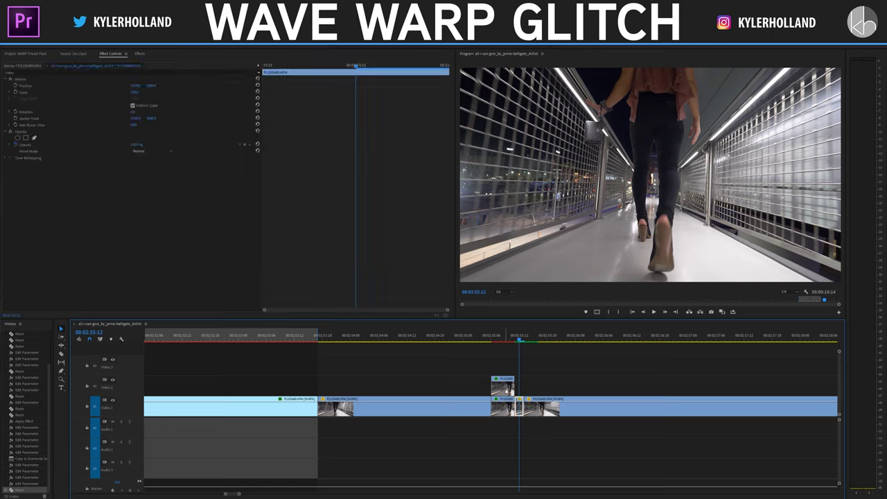
Copy the Wave Warp effect from the Video 2 piece to the newly cut piece
left_click(506, 390)
left_click(40, 165)
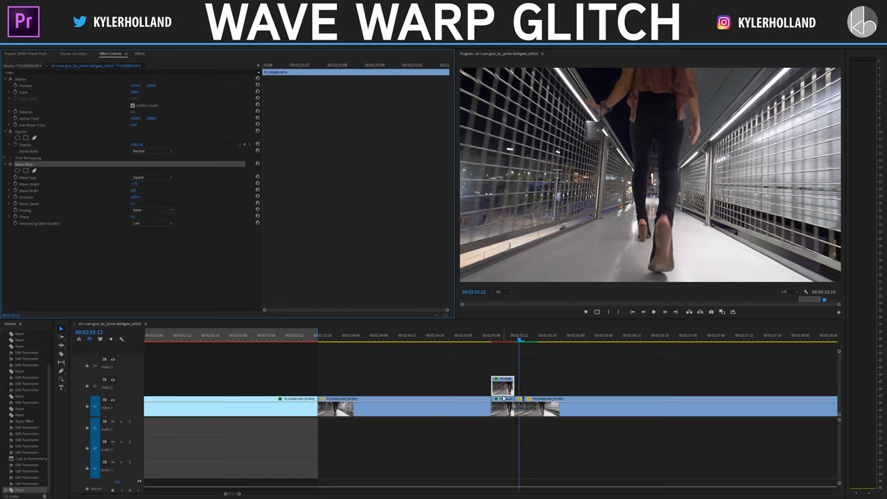
left_click(503, 399)
key("ctrl+v")
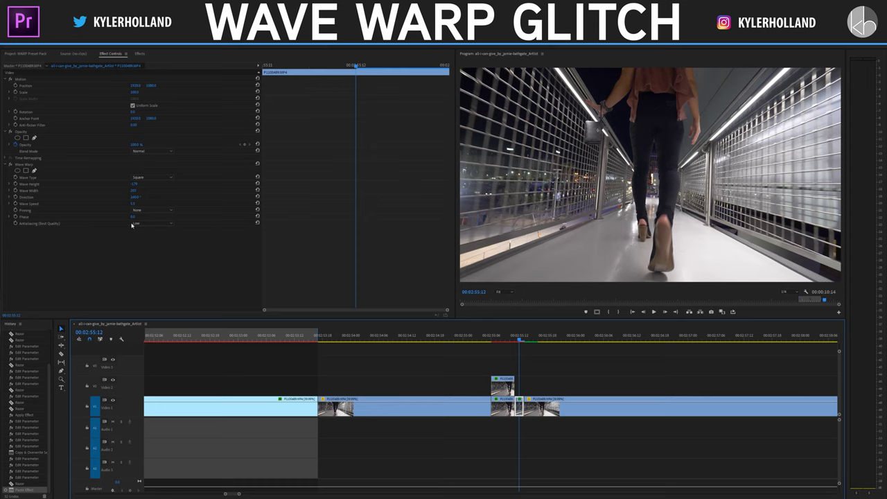
Narrow the pasted effect's wave width, change its direction and wave speed, and set the wave type to Uncircle
mouse_move(133, 203)
left_mouse_down()
mouse_move(138, 195)
mouse_move(104, 191)
mouse_move(7, 191)
mouse_move(134, 191)
left_mouse_up()
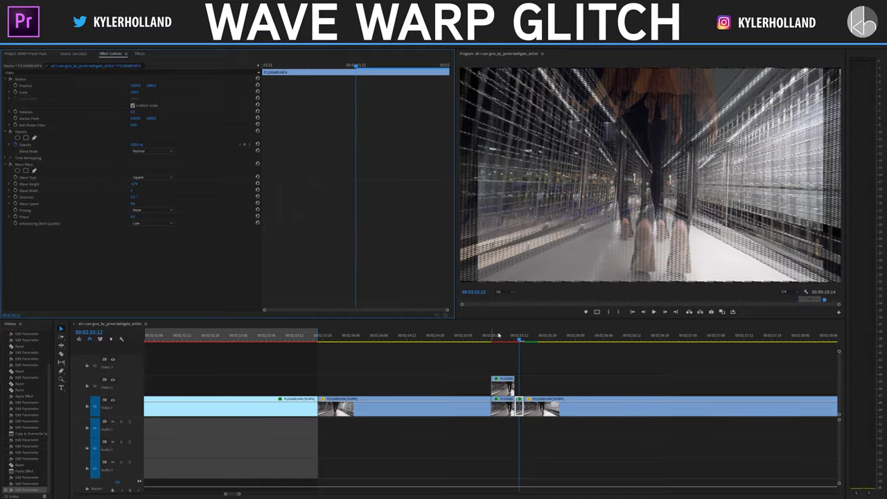
left_click(149, 178)
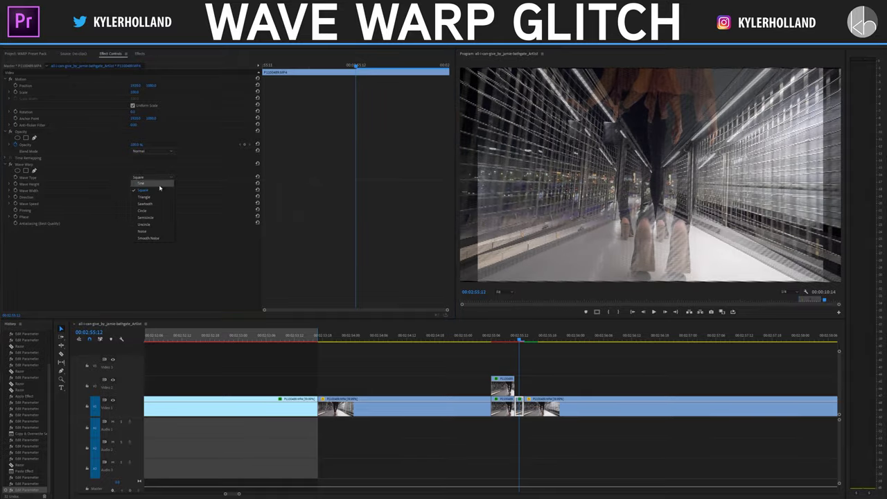
left_click(163, 226)
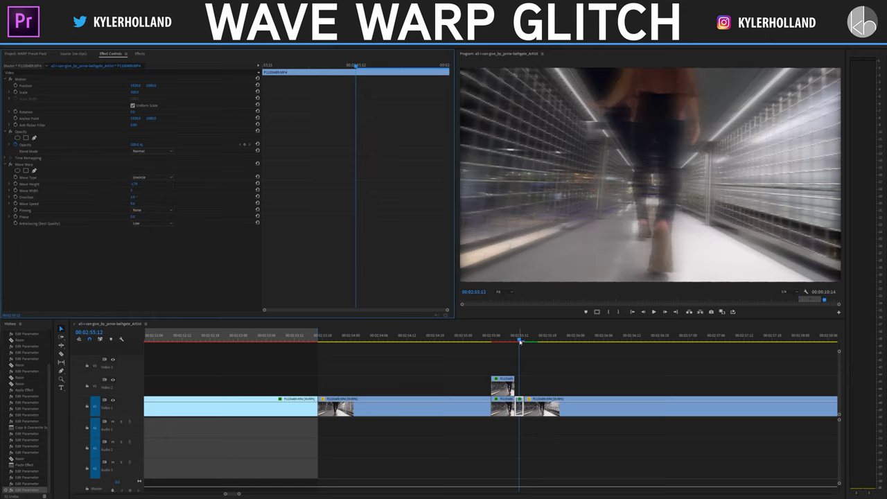
View the warped frame enlarged and play the new glitch pieces several times from just before 00:02:55:06
left_click(693, 199)
key("grave")
key("grave")
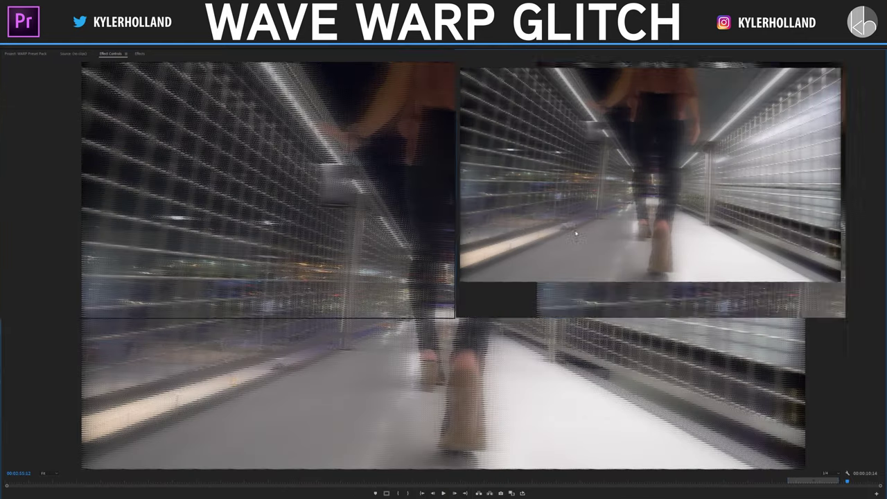
key("space")
left_click(473, 336)
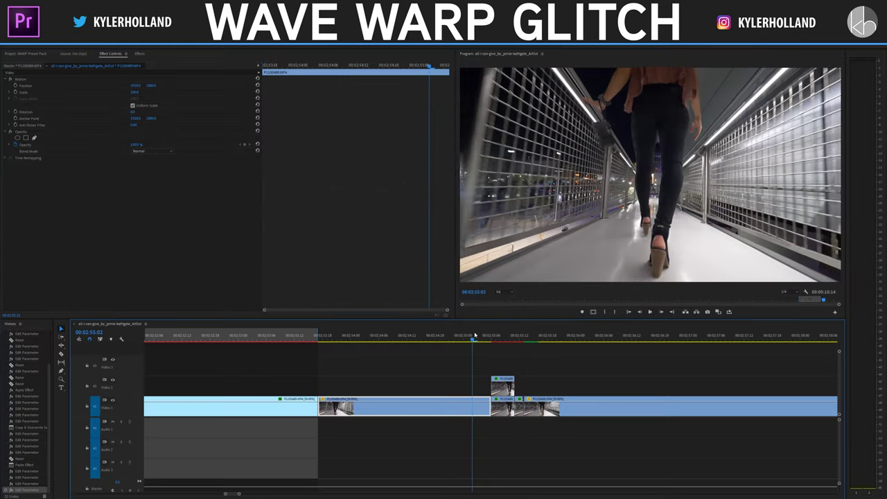
key("space")
left_click(474, 336)
key("space")
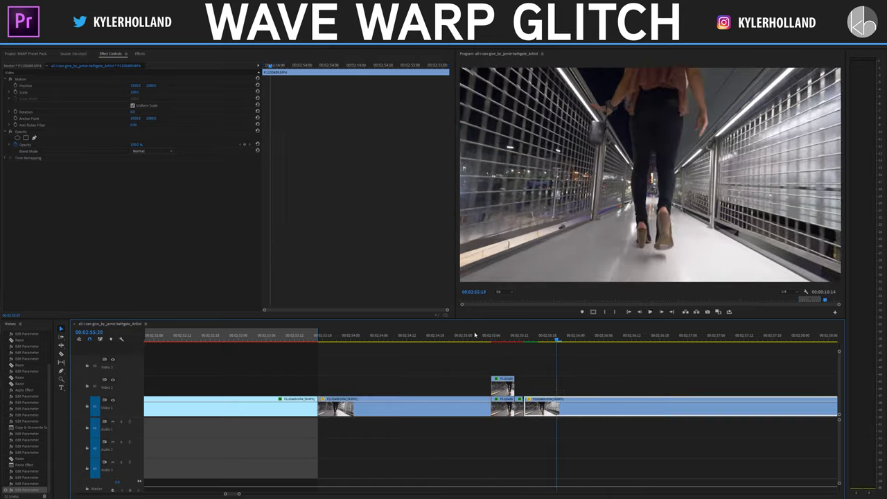
left_click(476, 336)
key("space")
key("space")
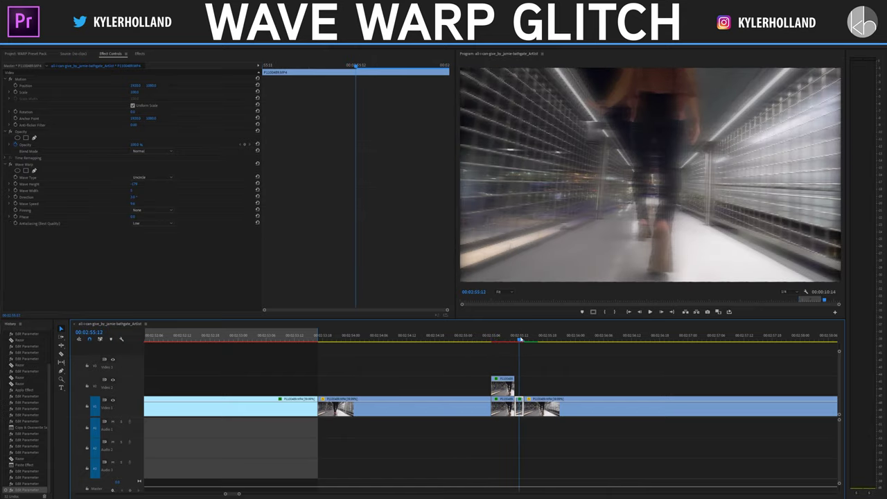
Play and scrub through the extended run of short glitch pieces to check the transition between the shots
left_click_drag(520, 339, 806, 337)
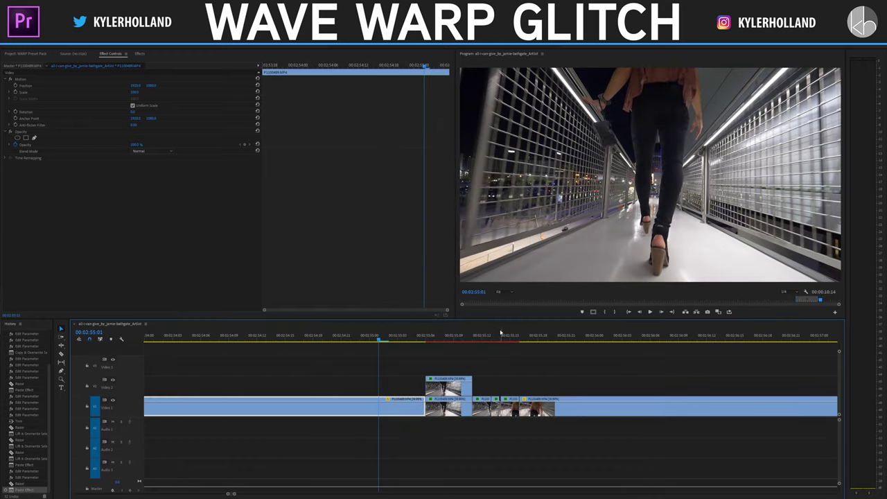
left_click_drag(501, 336, 392, 336)
key("space")
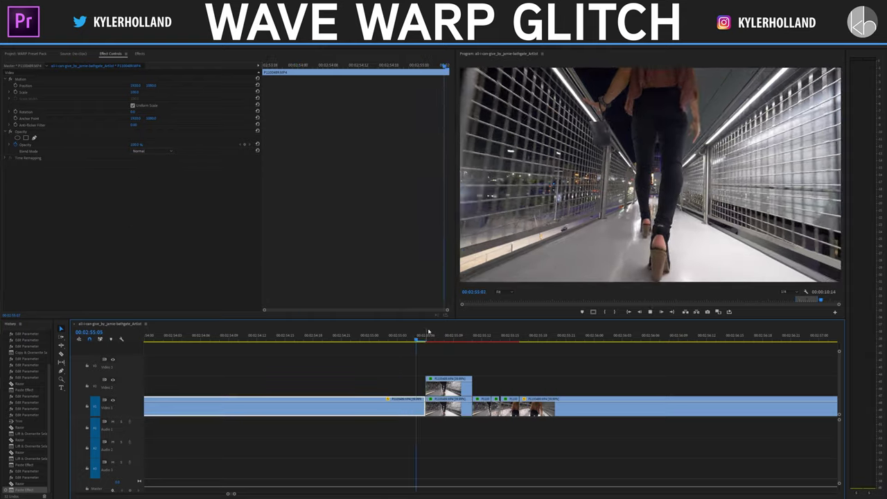
left_click_drag(454, 336, 416, 335)
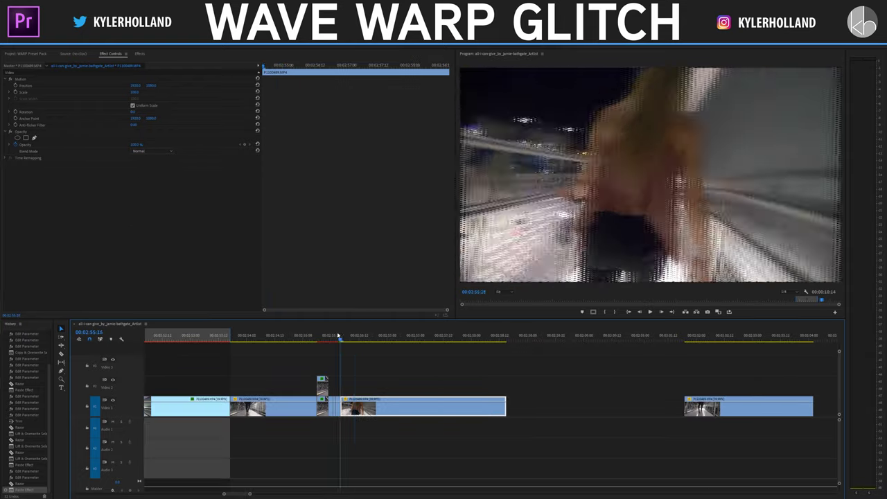
mouse_move(337, 335)
left_mouse_down()
mouse_move(323, 335)
mouse_move(334, 333)
left_mouse_up()
Cut a short piece starting at 00:02:56:10 out of the clip that follows the glitch pieces
key("=")
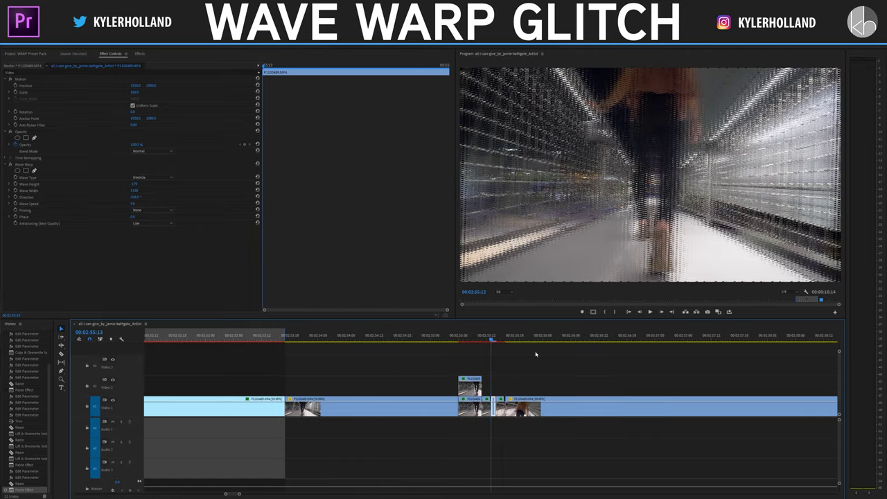
left_click(590, 337)
key("c")
left_click(590, 409)
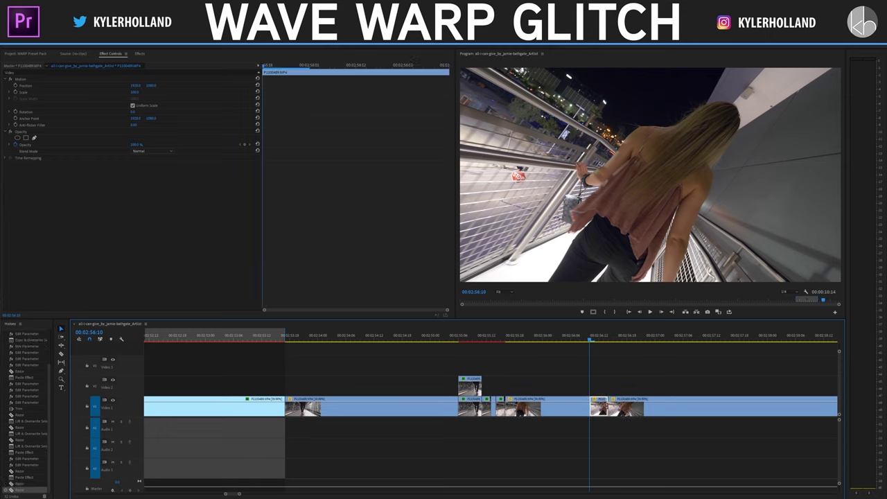
Apply Wave Warp to the short piece at 00:02:56:10 and set its wave type to Square
left_click(140, 54)
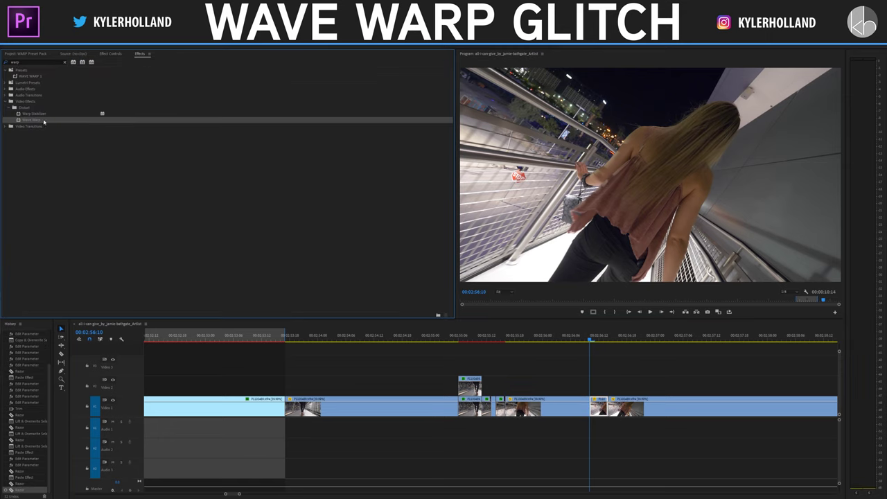
left_click_drag(621, 420, 600, 409)
left_click(594, 340)
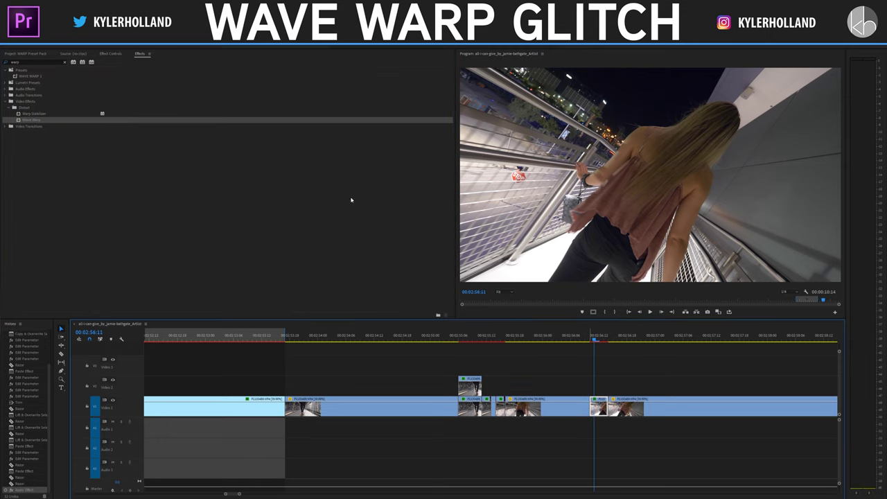
left_click(116, 54)
left_click(151, 178)
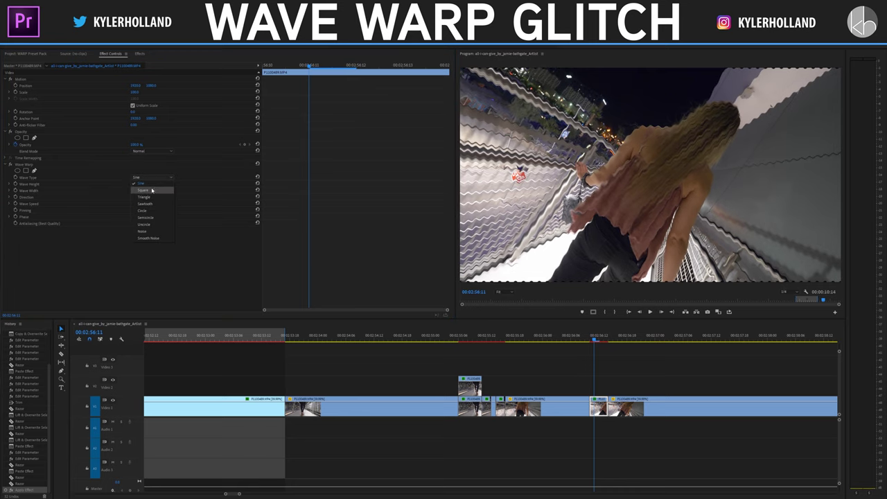
left_click(152, 190)
Adjust the piece's wave height, width and direction, keyframe its width and speed, and set the wave type to Triangle
mouse_move(134, 185)
left_mouse_down()
mouse_move(183, 191)
mouse_move(138, 197)
left_mouse_up()
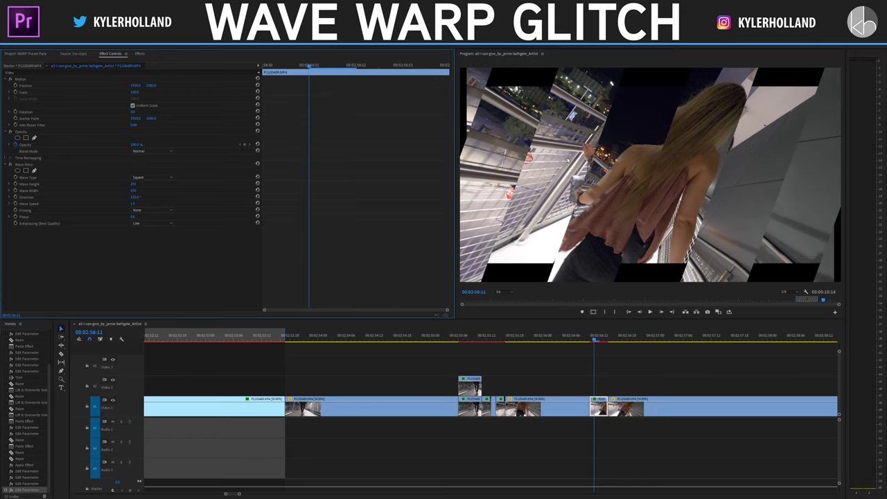
mouse_move(135, 197)
left_mouse_down()
mouse_move(104, 198)
mouse_move(141, 197)
left_mouse_up()
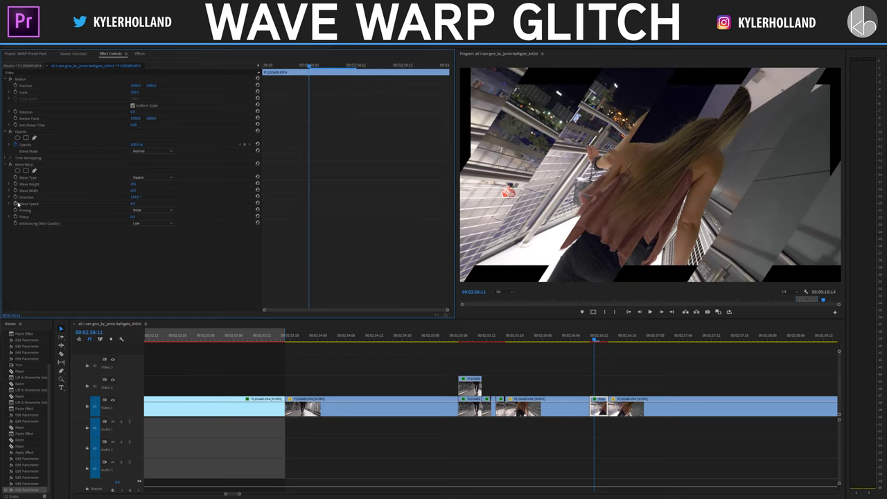
left_click(149, 179)
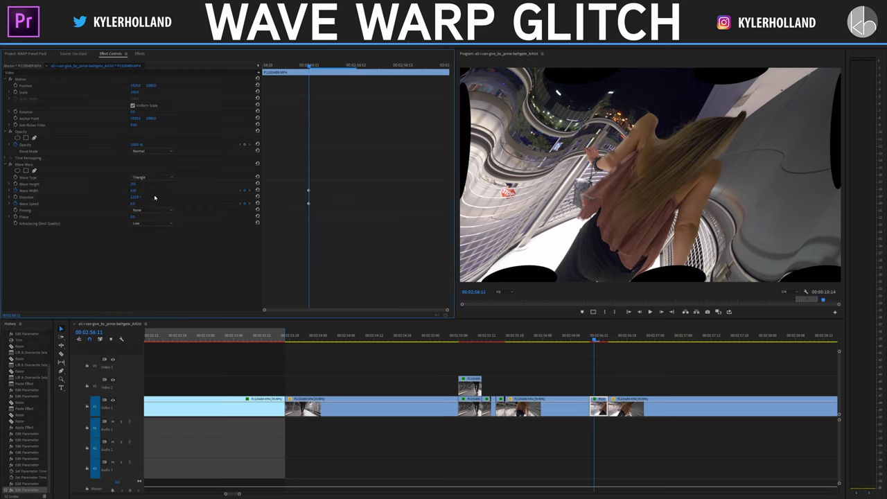
Cut the remaining clip at 00:02:57:01 and bring up the list of effects containing Wave Warp
left_click_drag(594, 339, 660, 343)
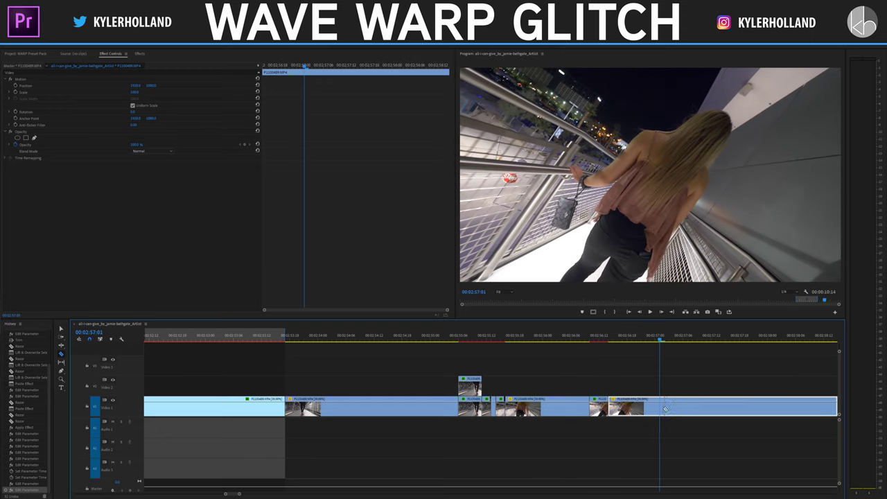
left_click(139, 54)
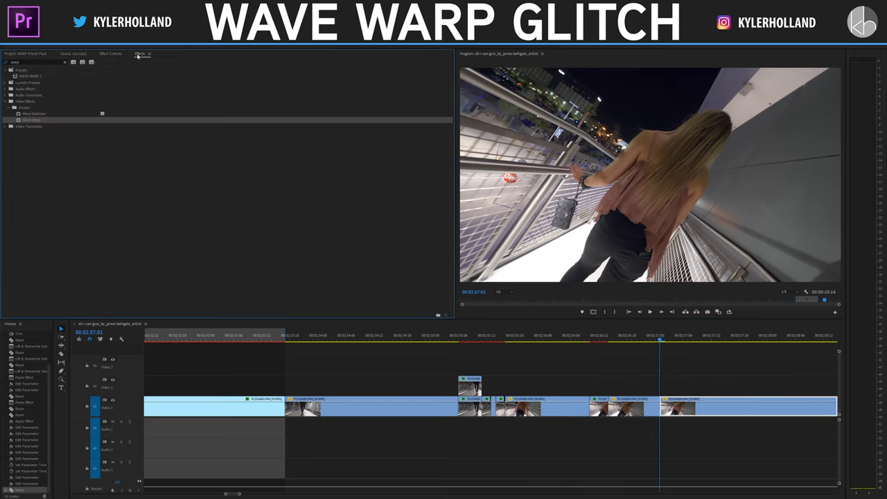